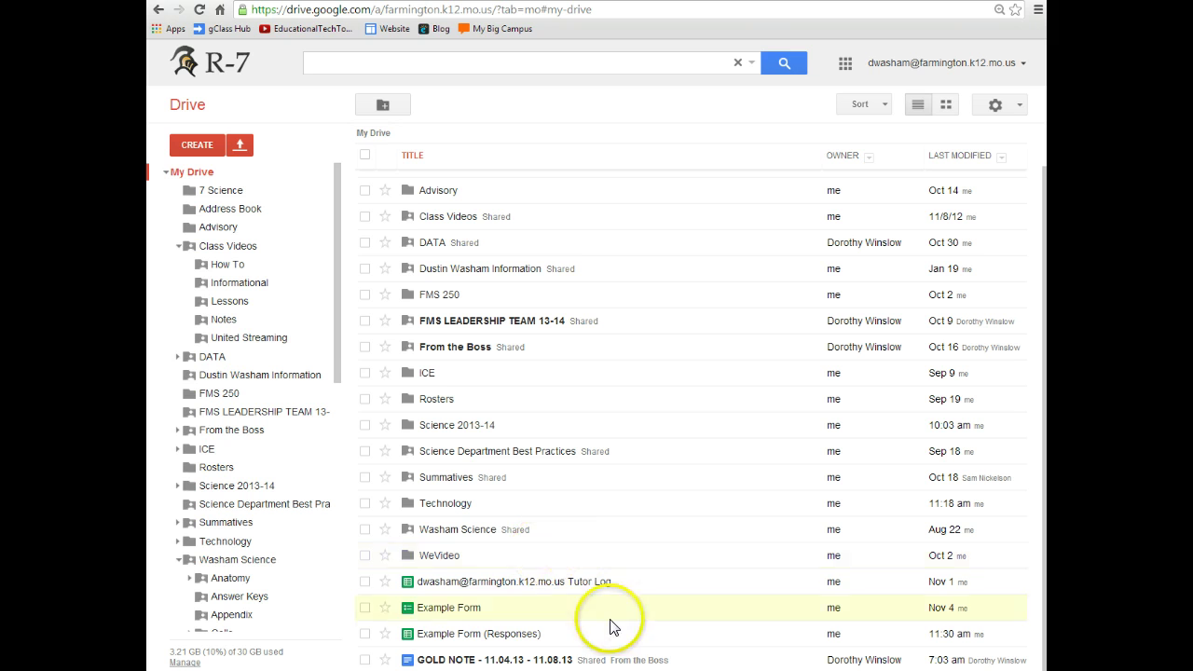
- Open Example Form from My Drive and look through its questions, picture and video, including the First Name question's settings
{"action": "left_click", "coordinate": [447, 610]}
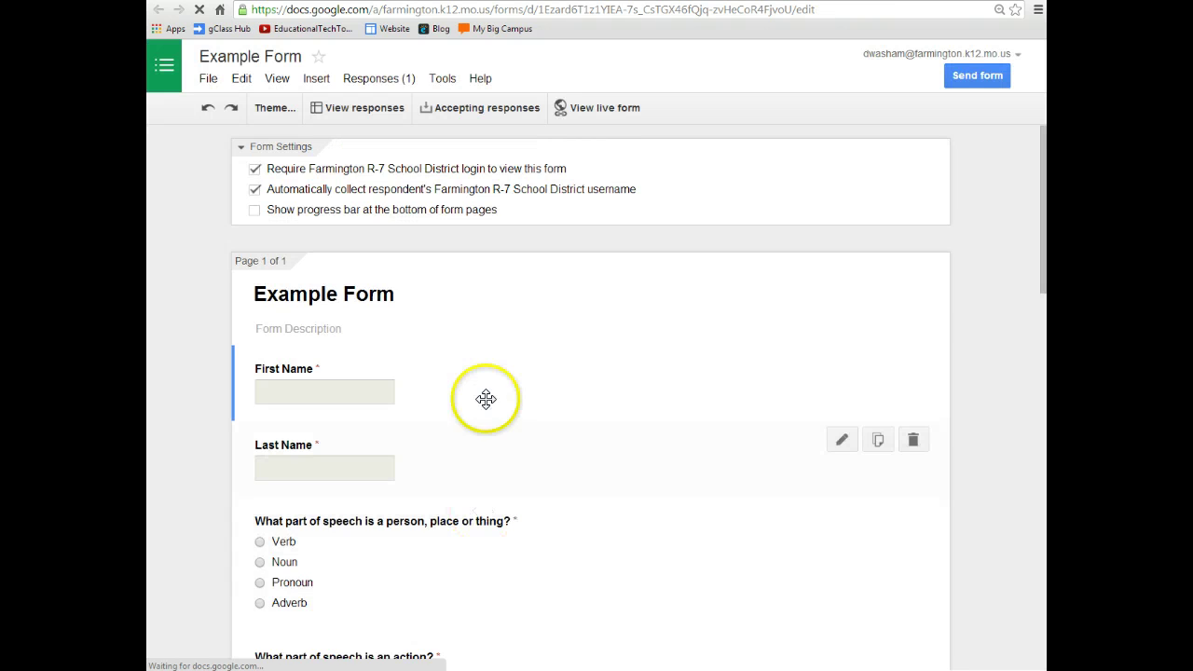
{"action": "scroll", "coordinate": [458, 392], "scroll_direction": "down", "scroll_amount": 4}
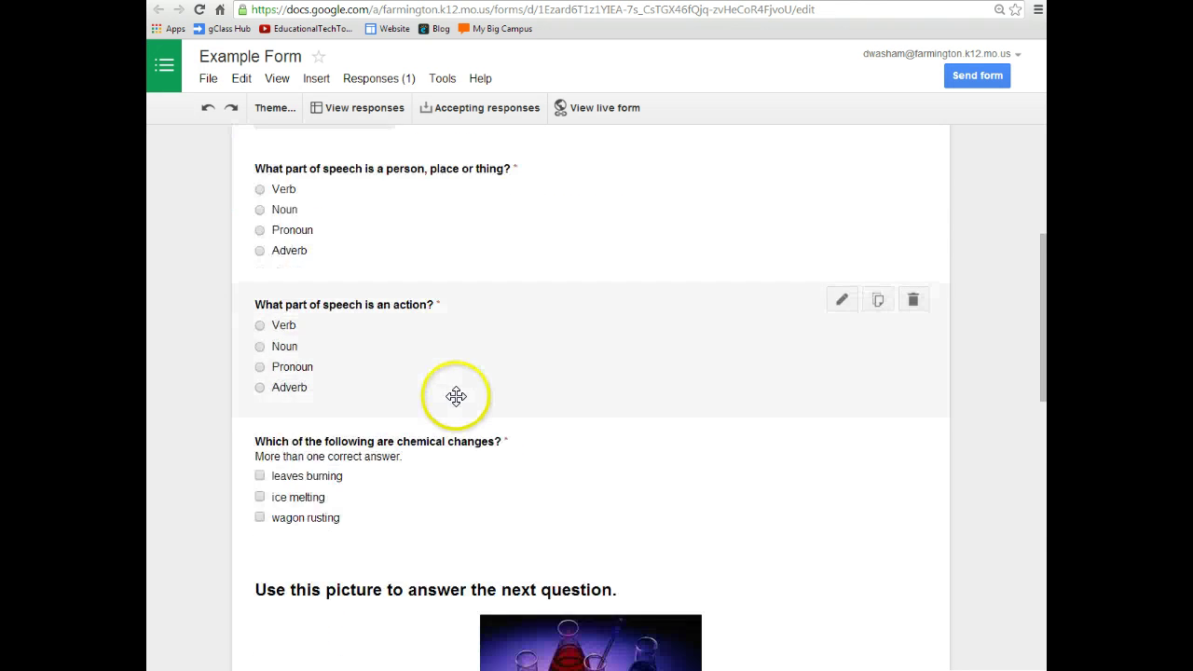
{"action": "scroll", "coordinate": [454, 397], "scroll_direction": "up", "scroll_amount": 3}
{"action": "scroll", "coordinate": [454, 397], "scroll_direction": "up", "scroll_amount": 1}
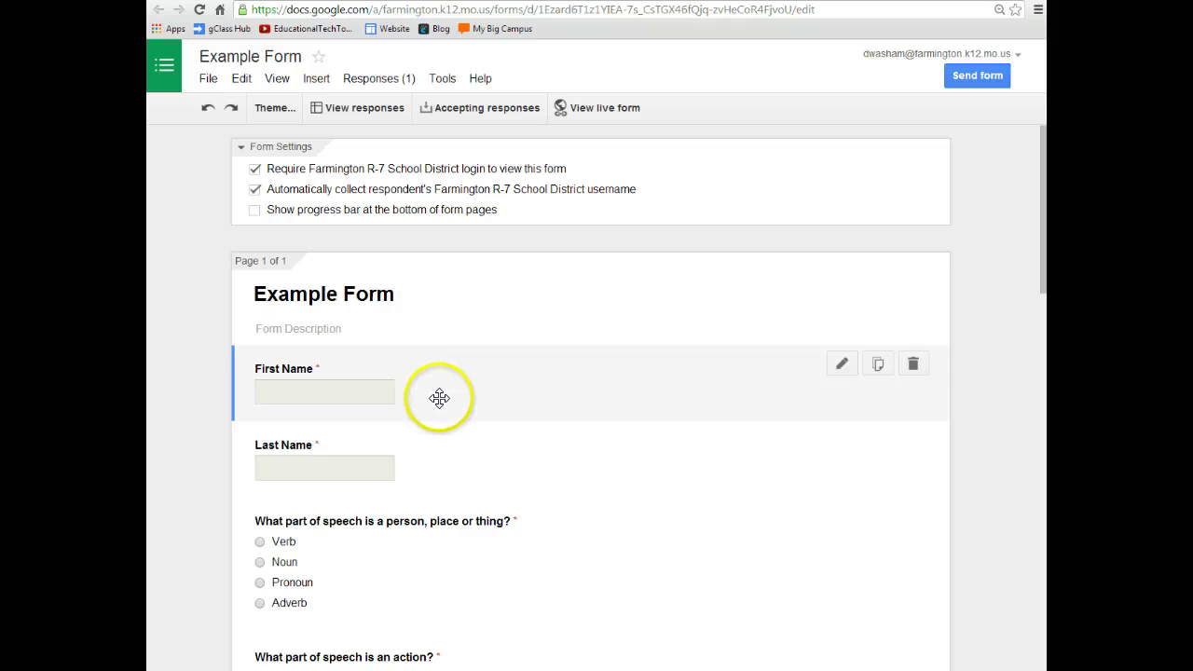
{"action": "left_click", "coordinate": [839, 371]}
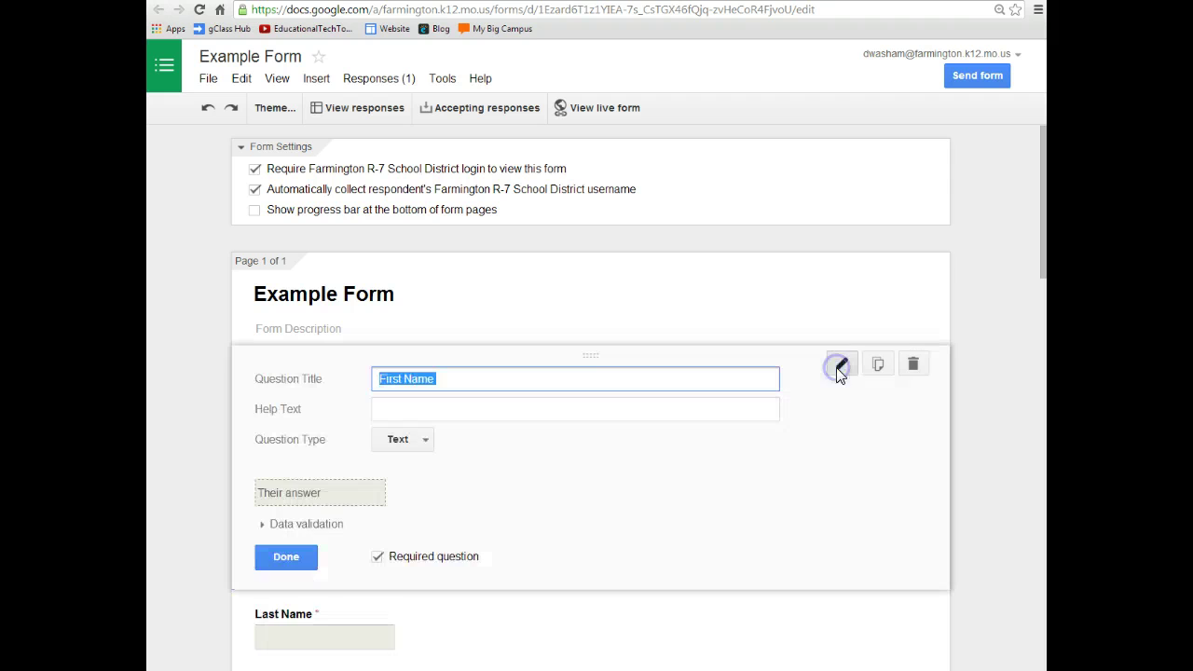
{"action": "left_click", "coordinate": [290, 564]}
{"action": "scroll", "coordinate": [557, 517], "scroll_direction": "down", "scroll_amount": 5}
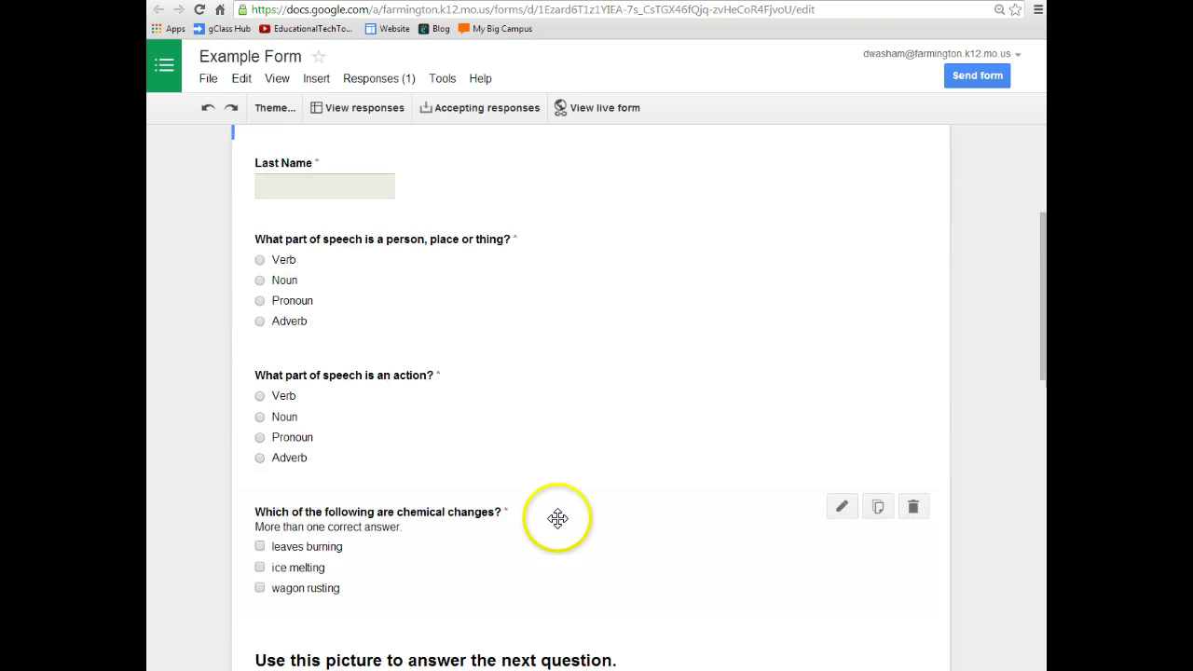
{"action": "scroll", "coordinate": [522, 526], "scroll_direction": "down", "scroll_amount": 2}
{"action": "scroll", "coordinate": [428, 568], "scroll_direction": "down", "scroll_amount": 4}
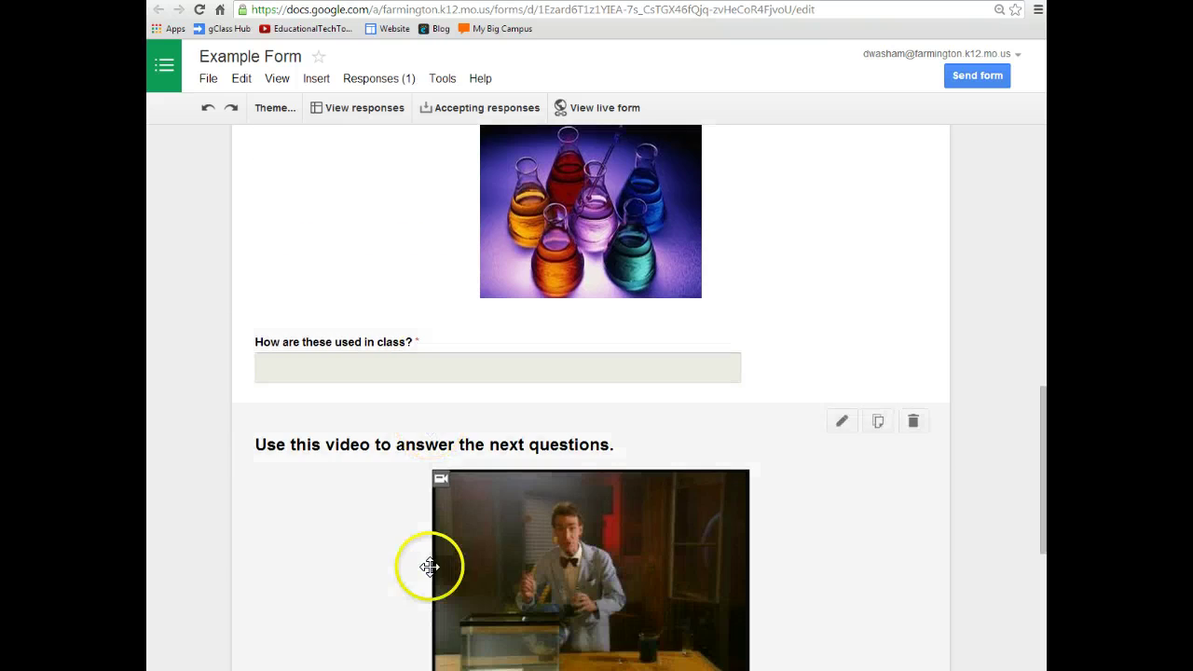
{"action": "scroll", "coordinate": [431, 564], "scroll_direction": "down", "scroll_amount": 3}
{"action": "scroll", "coordinate": [431, 564], "scroll_direction": "up", "scroll_amount": 15}
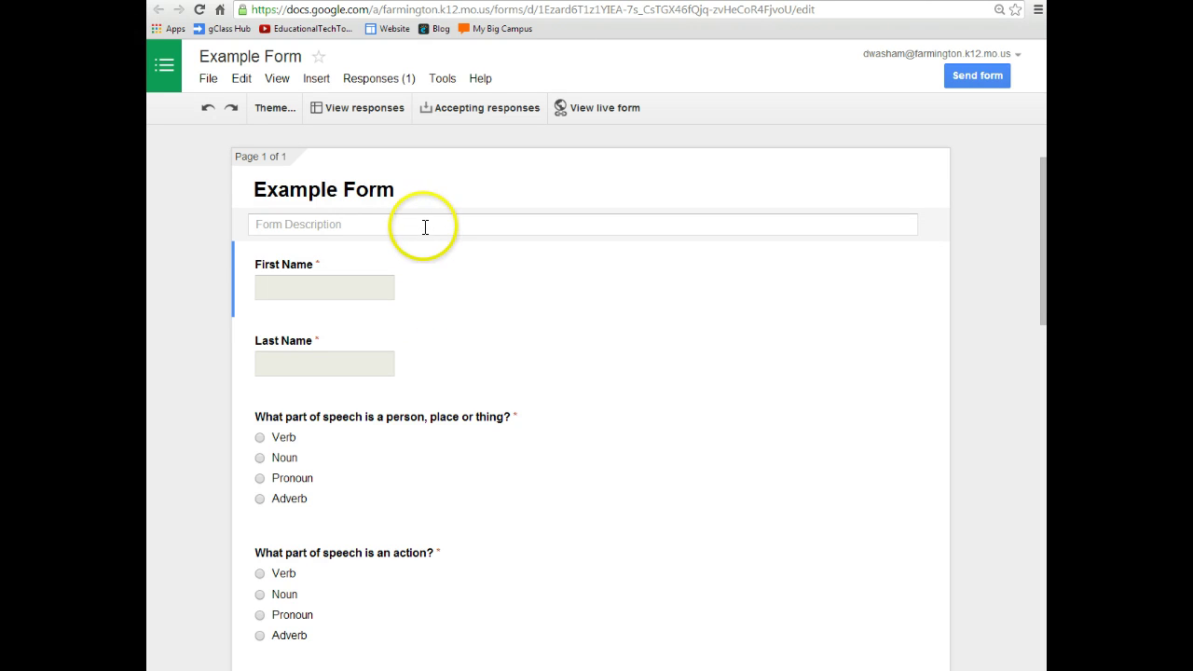
- Open the sending options for Example Form, check the email option, and copy the form's share link
{"action": "left_click", "coordinate": [976, 79]}
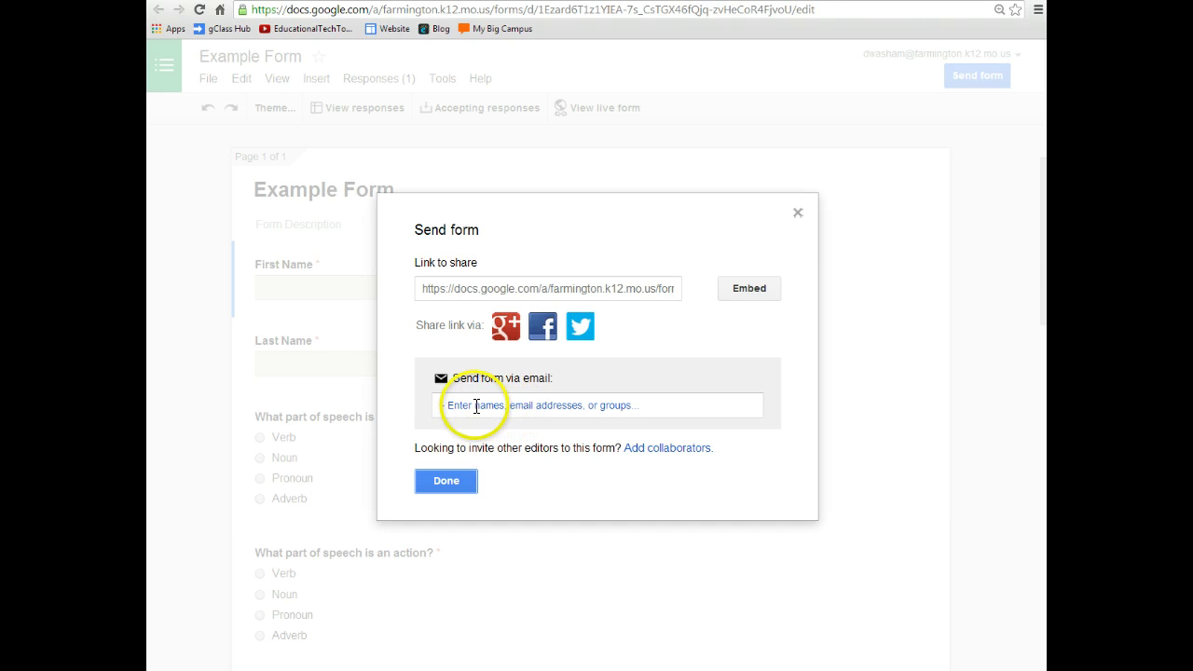
{"action": "left_click", "coordinate": [481, 407]}
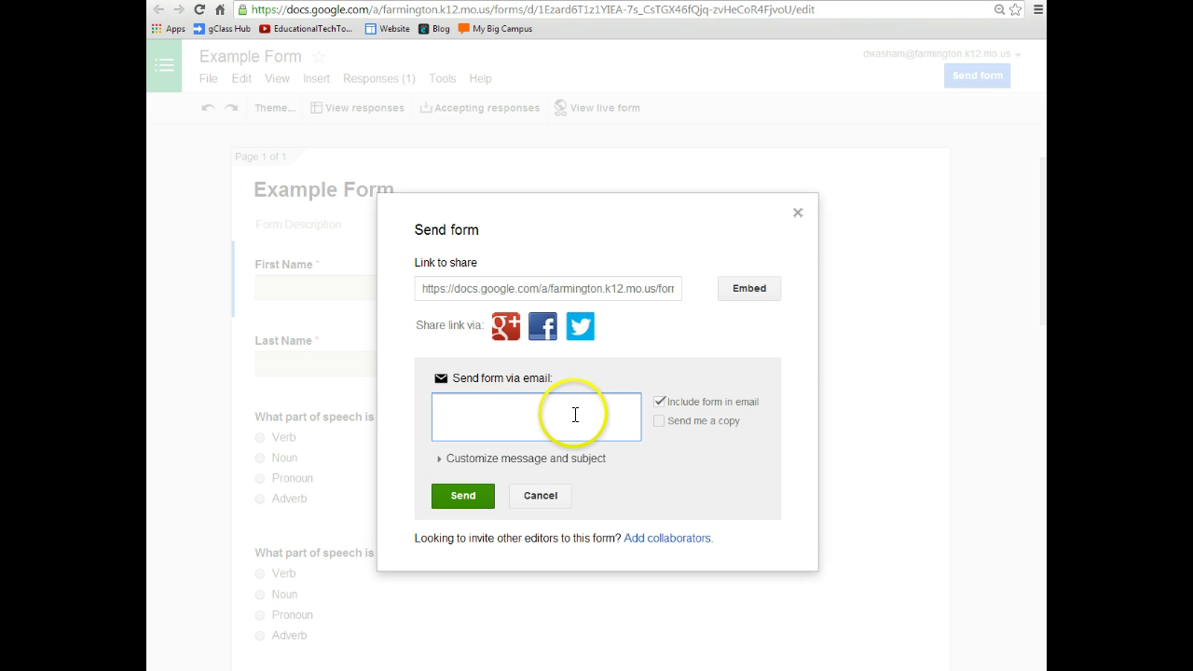
{"action": "left_click", "coordinate": [541, 495]}
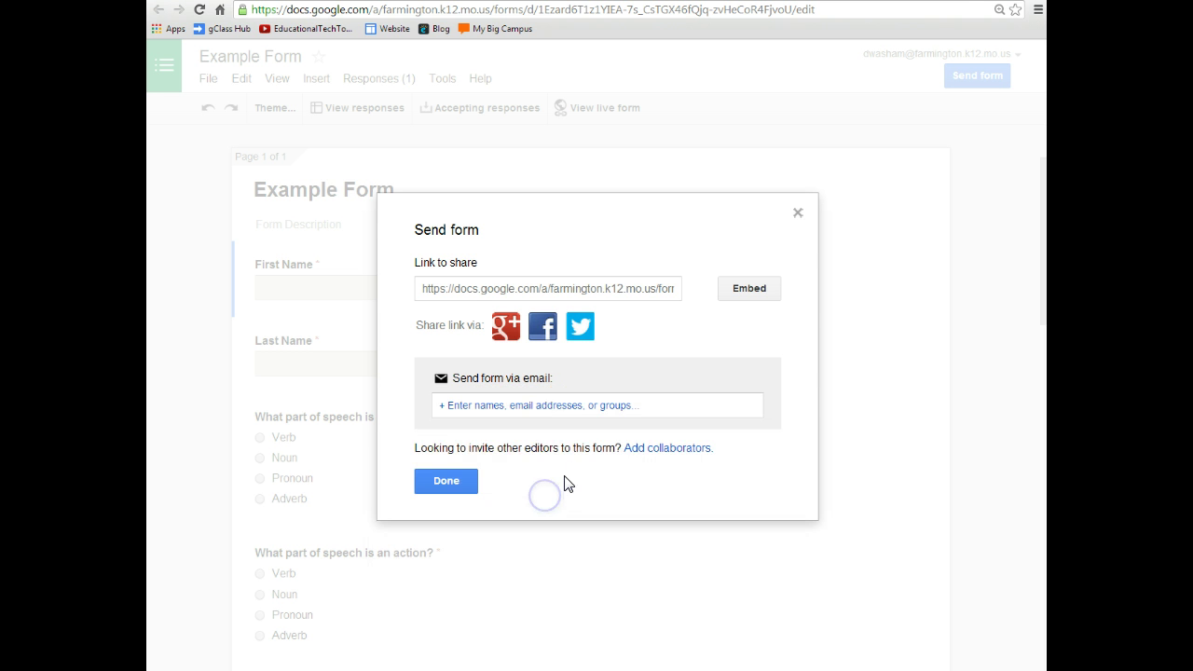
{"action": "left_click", "coordinate": [475, 293]}
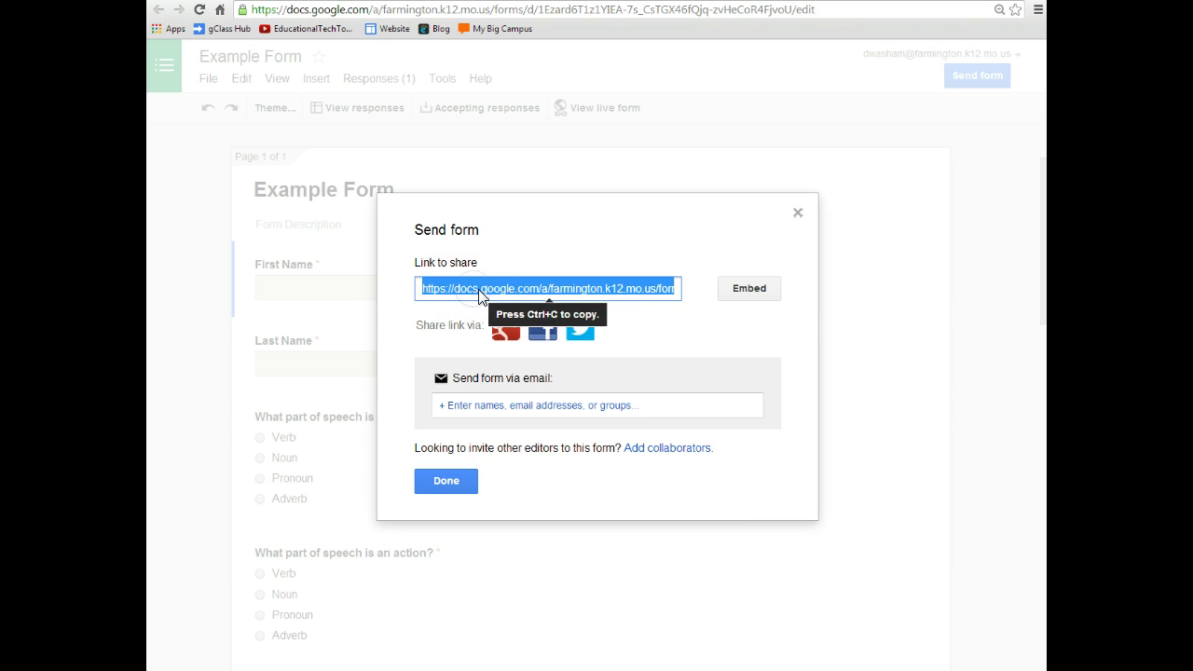
{"action": "right_click", "coordinate": [485, 293]}
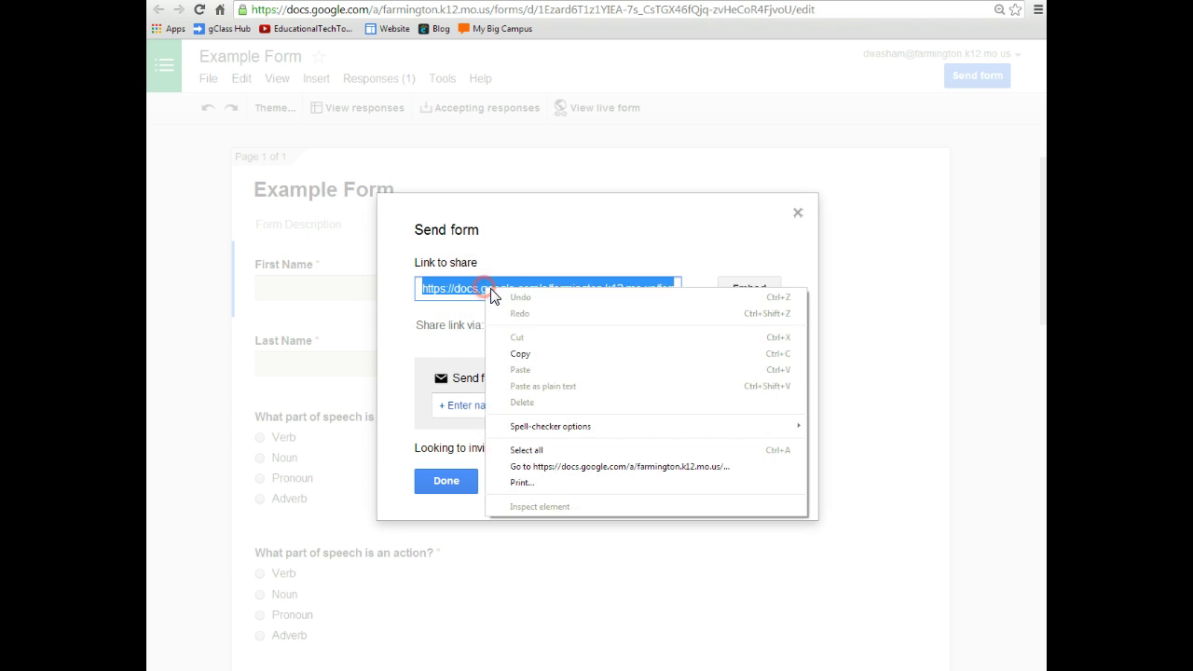
{"action": "left_click", "coordinate": [519, 351]}
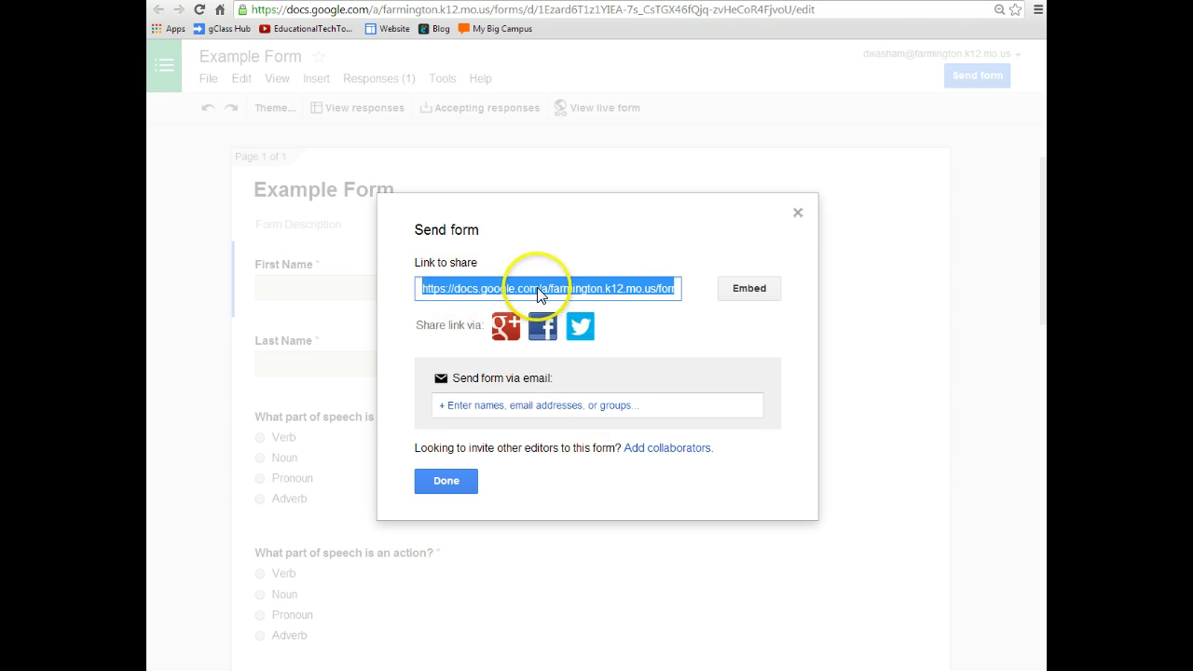
- Switch to the class blog and the class website to view where a form link can be posted
{"action": "left_click", "coordinate": [792, 2]}
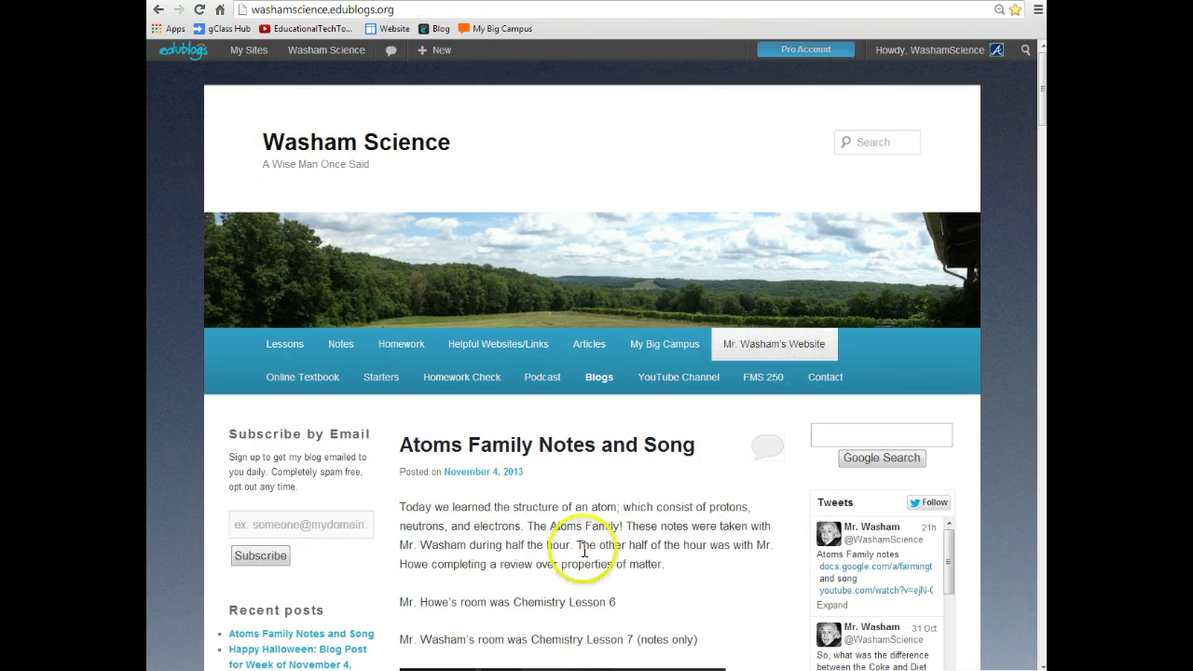
{"action": "scroll", "coordinate": [508, 542], "scroll_direction": "down", "scroll_amount": 2}
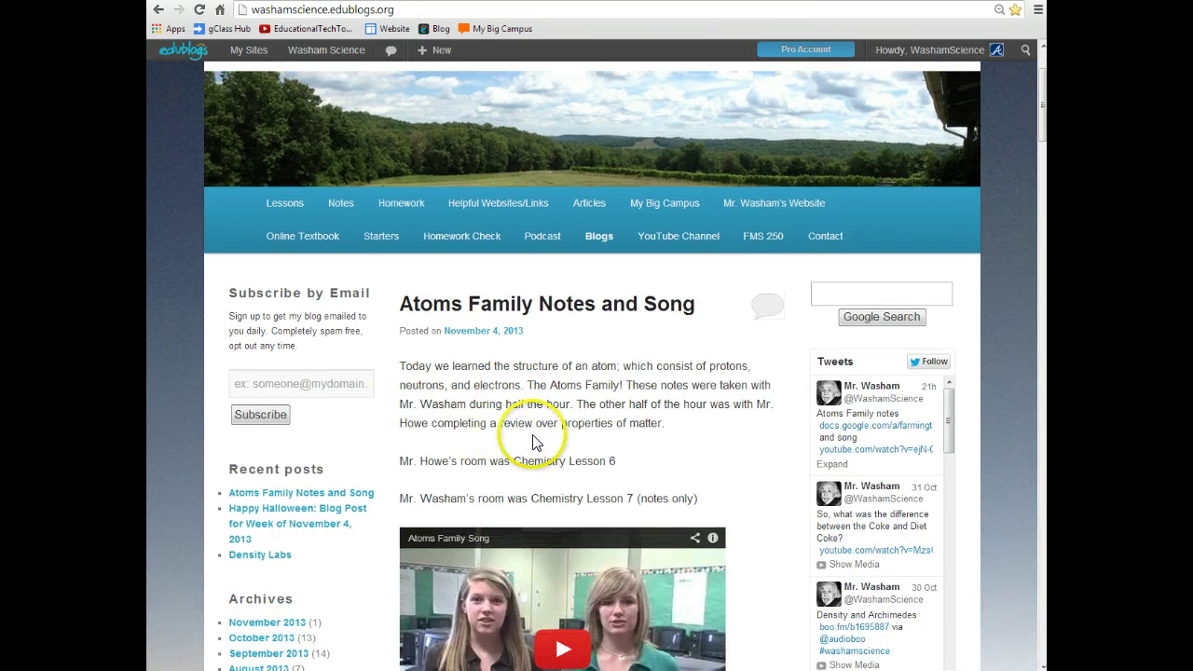
{"action": "scroll", "coordinate": [536, 439], "scroll_direction": "up", "scroll_amount": 2}
{"action": "left_click", "coordinate": [727, 2]}
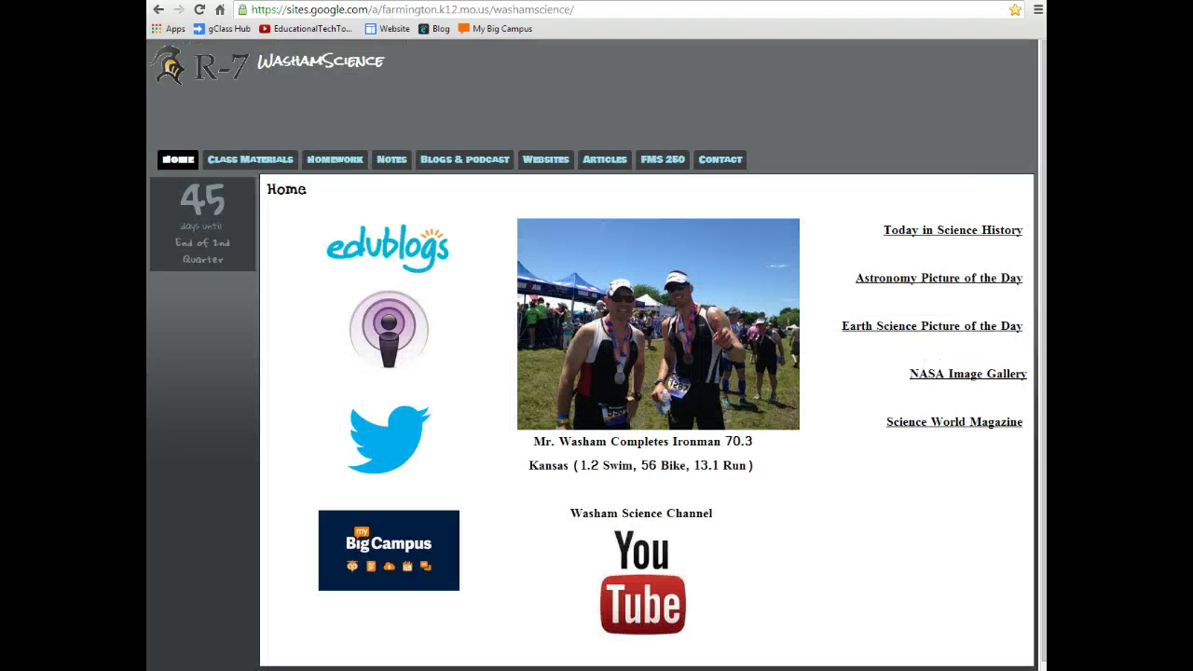
{"action": "mouse_move", "coordinate": [361, 151]}
- Switch to the Density bundle in My Big Campus and look through the linked Archimedes Lab Quiz
{"action": "left_click", "coordinate": [821, 2]}
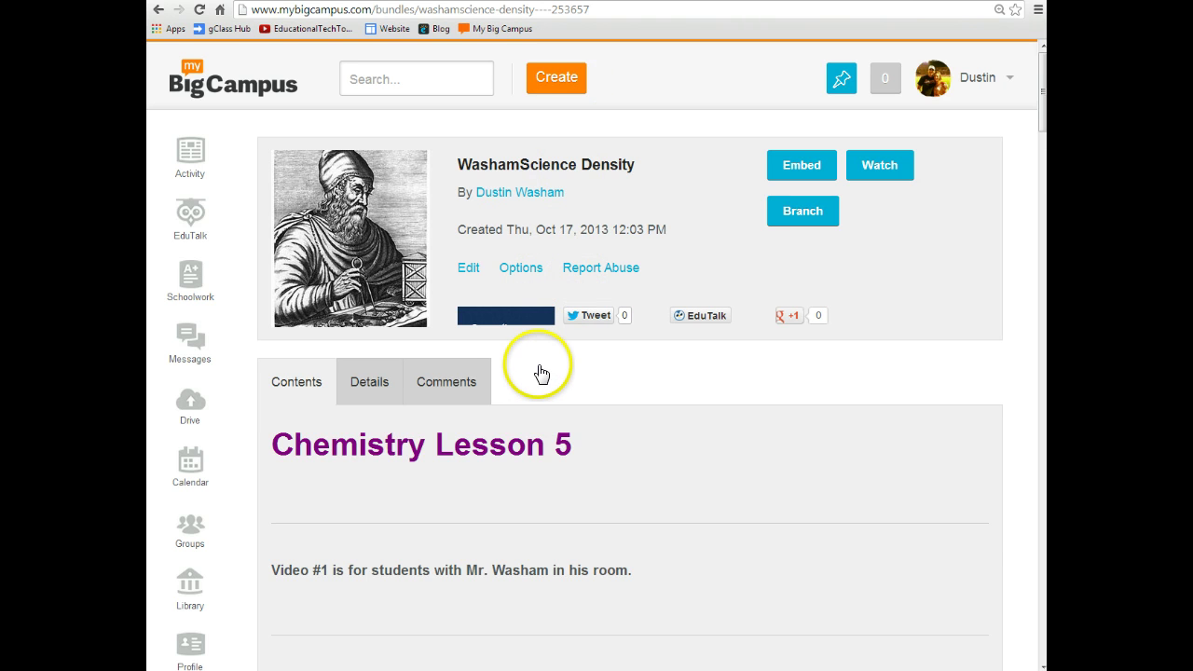
{"action": "scroll", "coordinate": [541, 373], "scroll_direction": "down", "scroll_amount": 20}
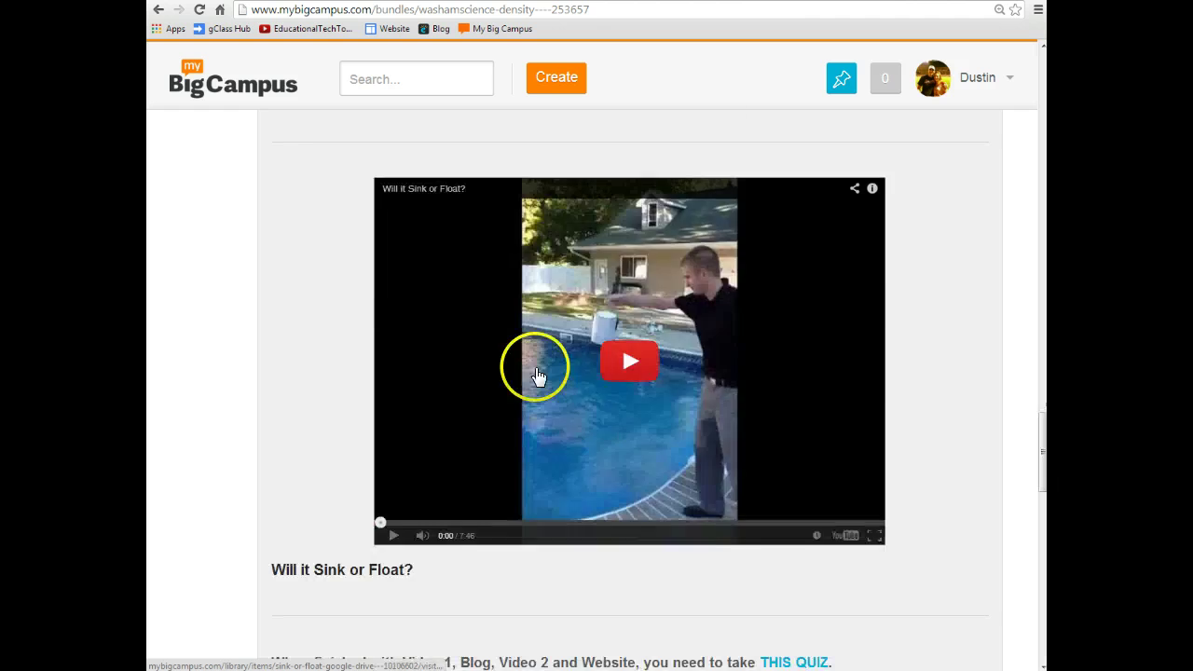
{"action": "scroll", "coordinate": [538, 375], "scroll_direction": "down", "scroll_amount": 10}
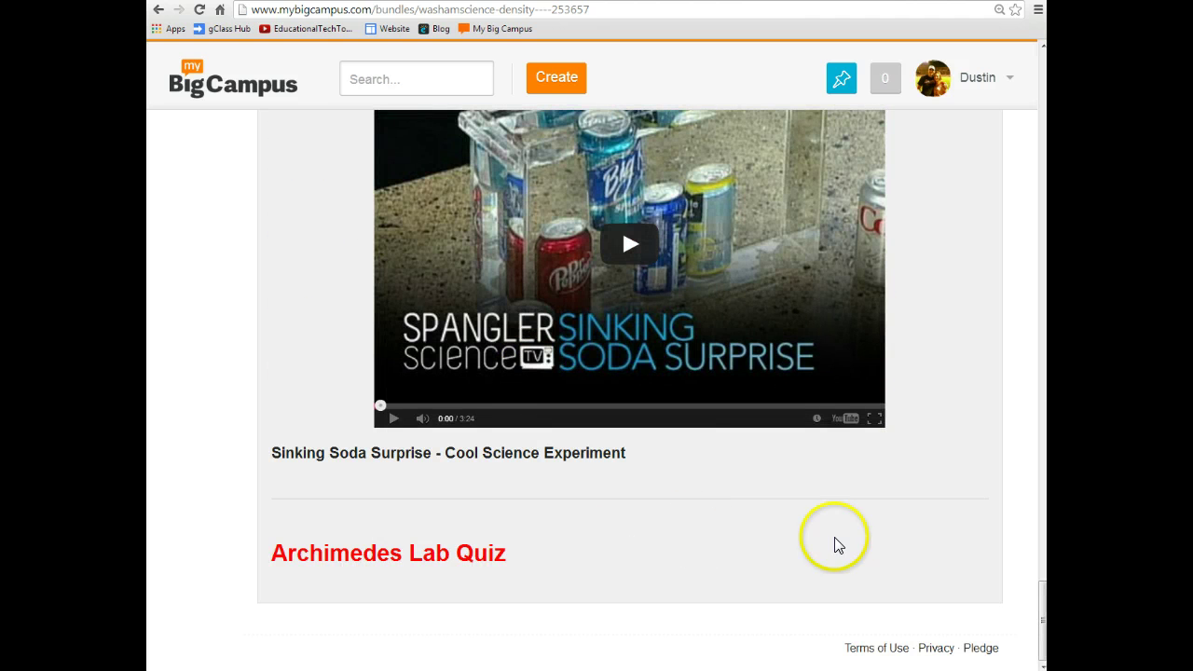
{"action": "left_click", "coordinate": [358, 556]}
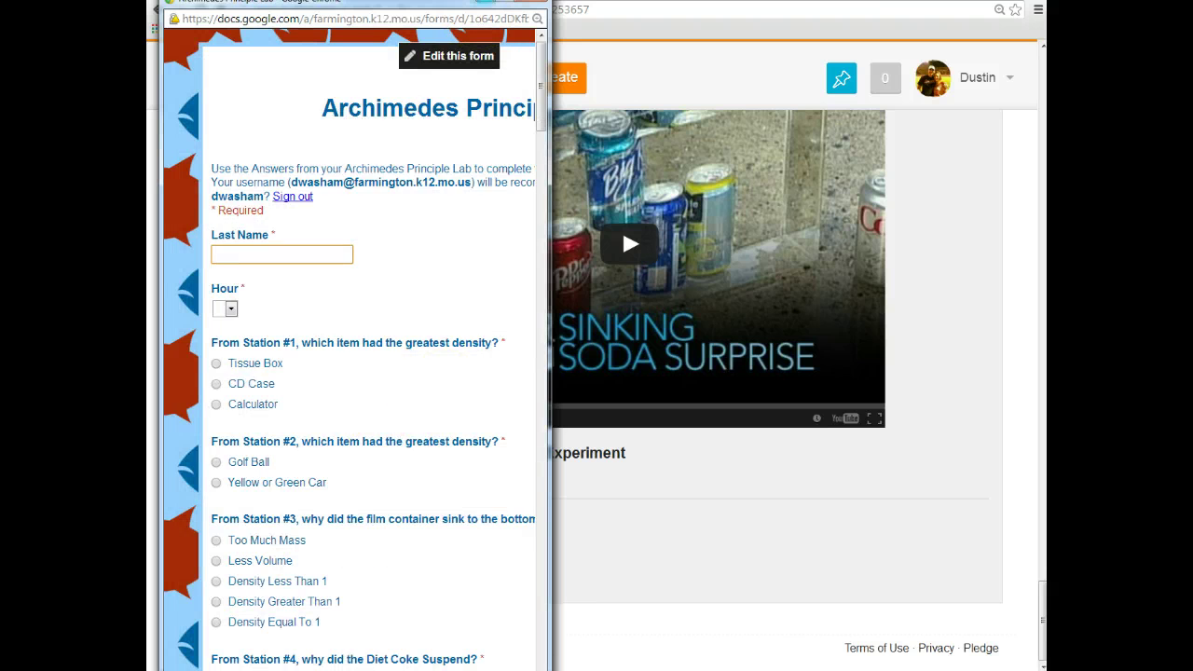
{"action": "key", "text": "super+Up"}
{"action": "scroll", "coordinate": [607, 291], "scroll_direction": "down", "scroll_amount": 6}
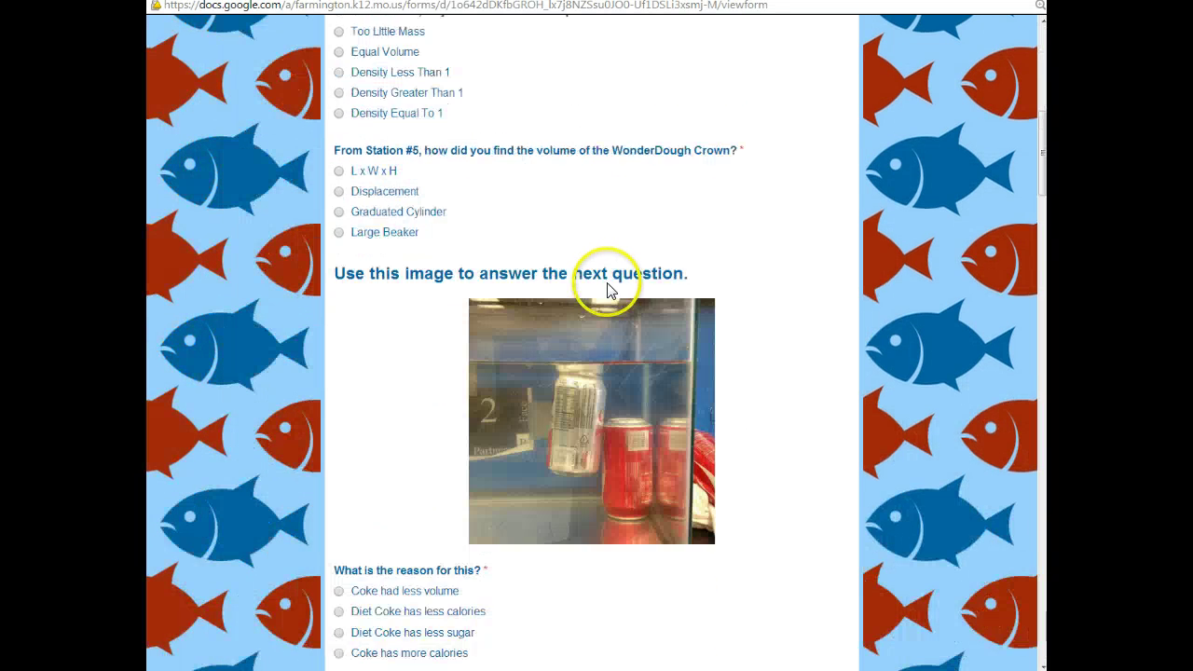
{"action": "scroll", "coordinate": [607, 291], "scroll_direction": "down", "scroll_amount": 3}
{"action": "scroll", "coordinate": [607, 289], "scroll_direction": "up", "scroll_amount": 10}
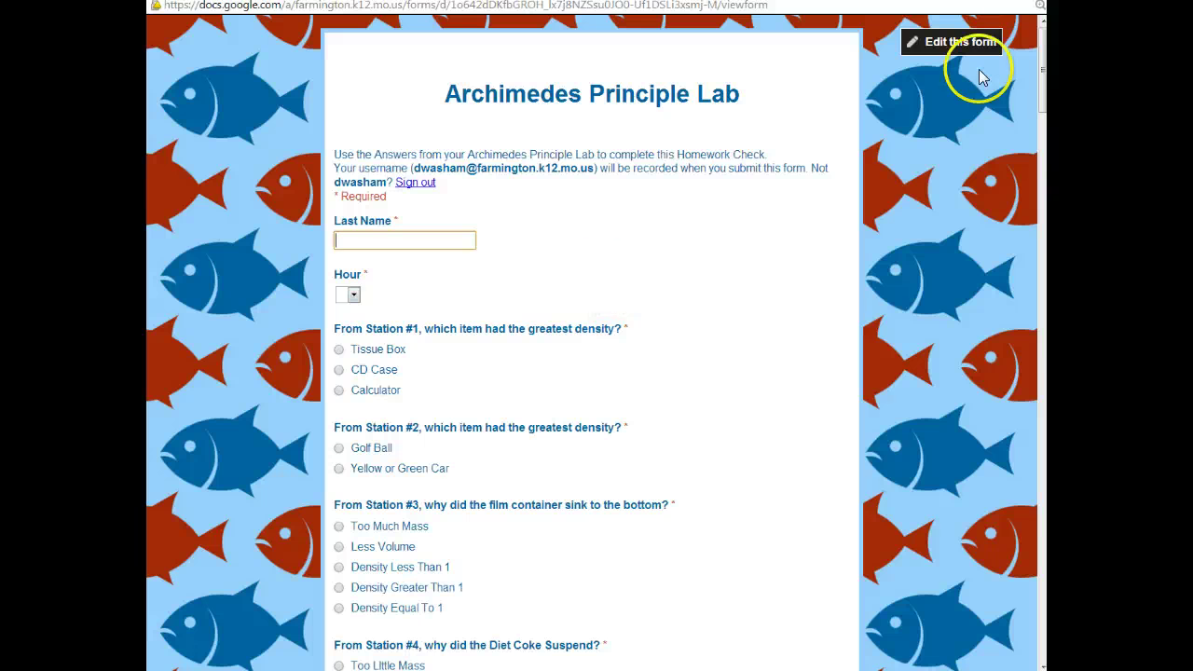
{"action": "key", "text": "ctrl+w"}
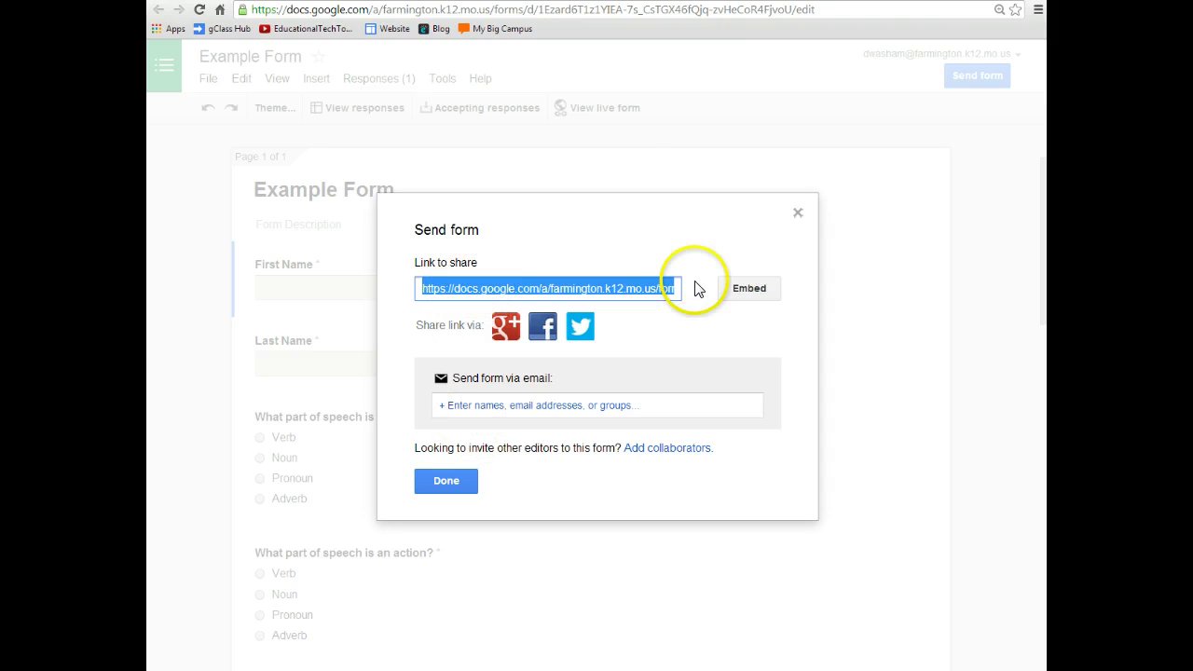
- Open the embed options for Example Form and copy the HTML code for embedding it in a website
{"action": "left_click", "coordinate": [750, 290]}
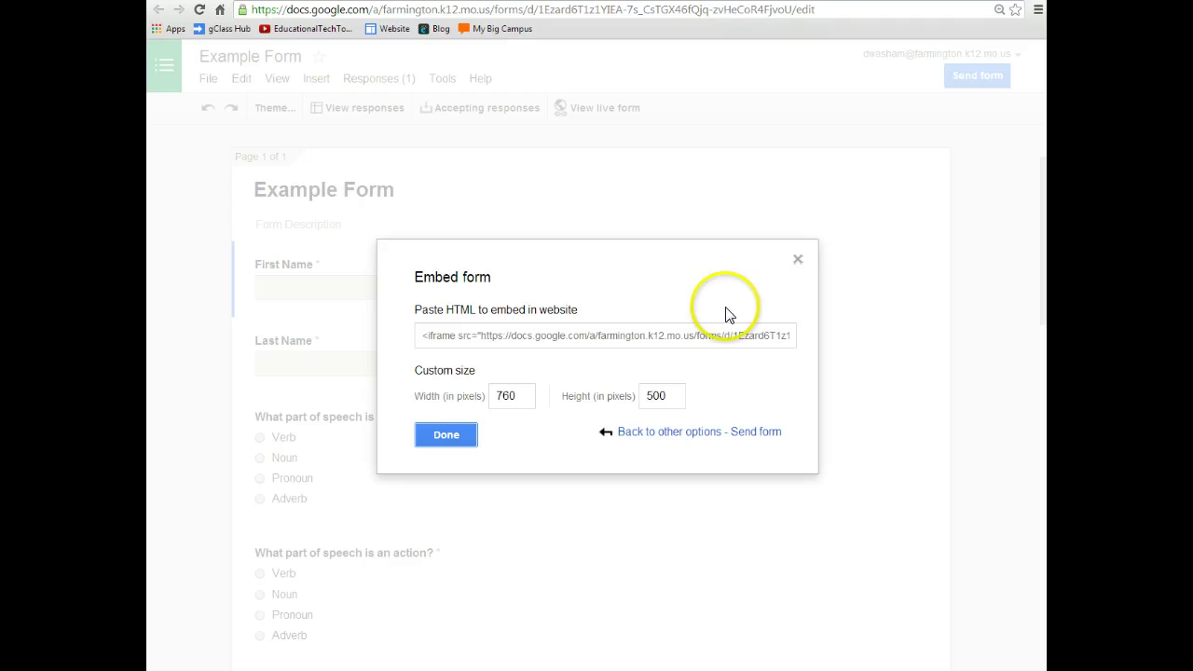
{"action": "left_click", "coordinate": [466, 338]}
{"action": "right_click", "coordinate": [506, 341]}
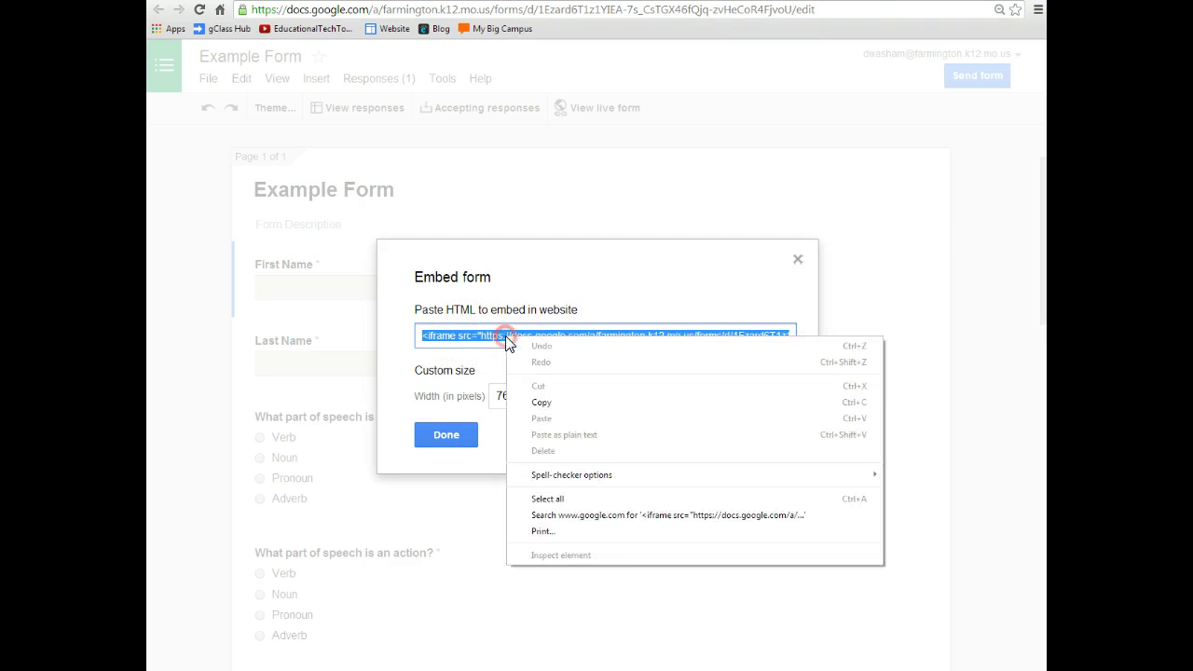
{"action": "left_click", "coordinate": [541, 406]}
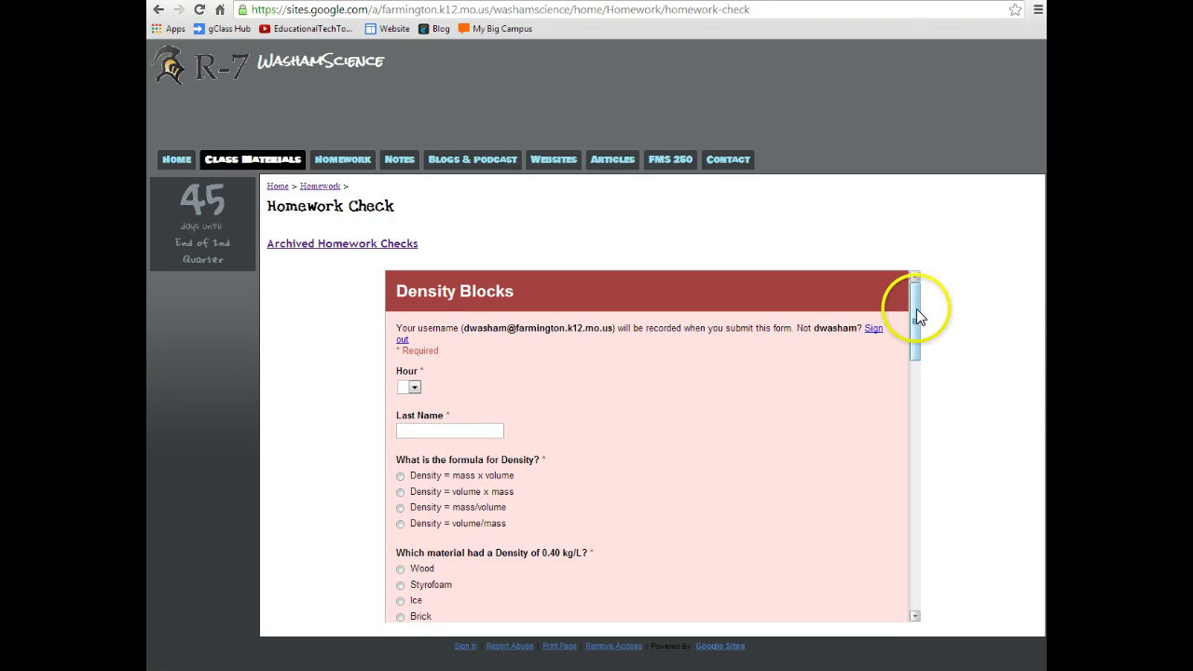
- Look through the embedded Density Blocks form on the class website's Homework Check page
{"action": "left_click_drag", "start_coordinate": [915, 309], "coordinate": [917, 279]}
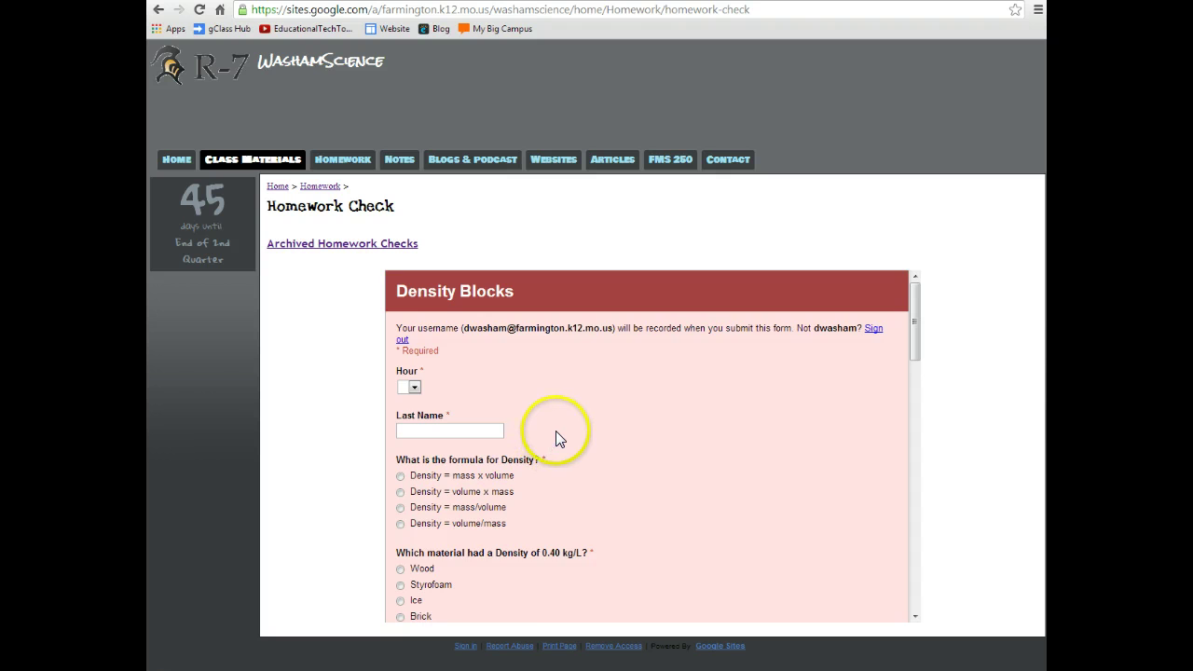
{"action": "scroll", "coordinate": [557, 431], "scroll_direction": "down", "scroll_amount": 5}
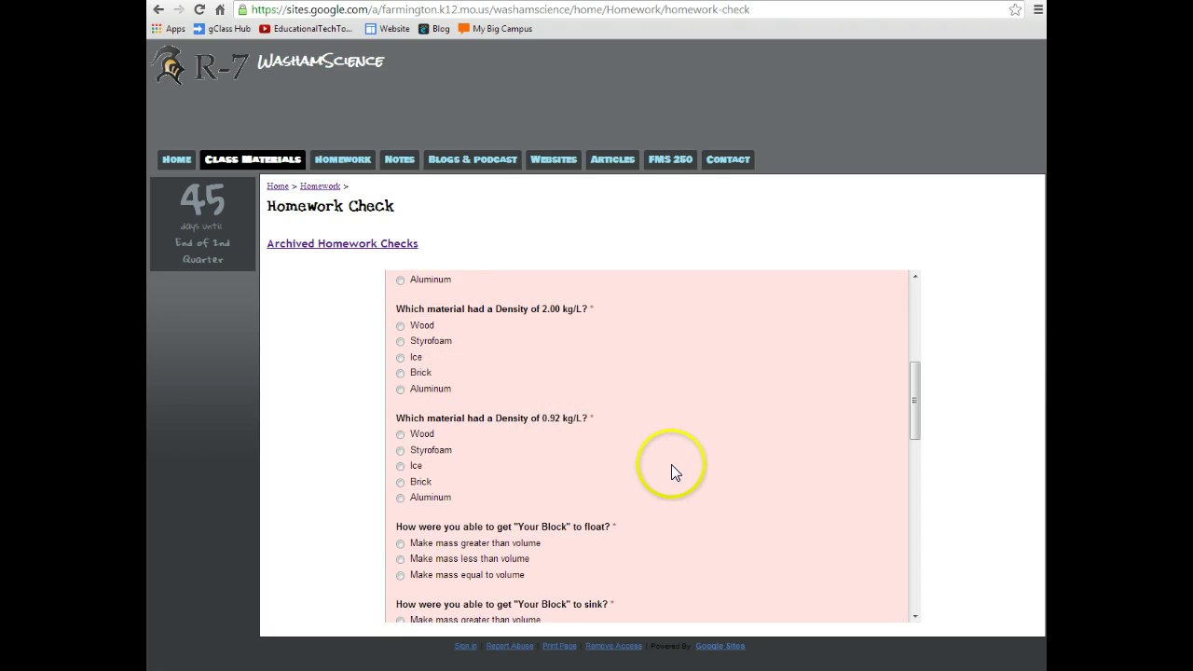
{"action": "scroll", "coordinate": [672, 464], "scroll_direction": "up", "scroll_amount": 5}
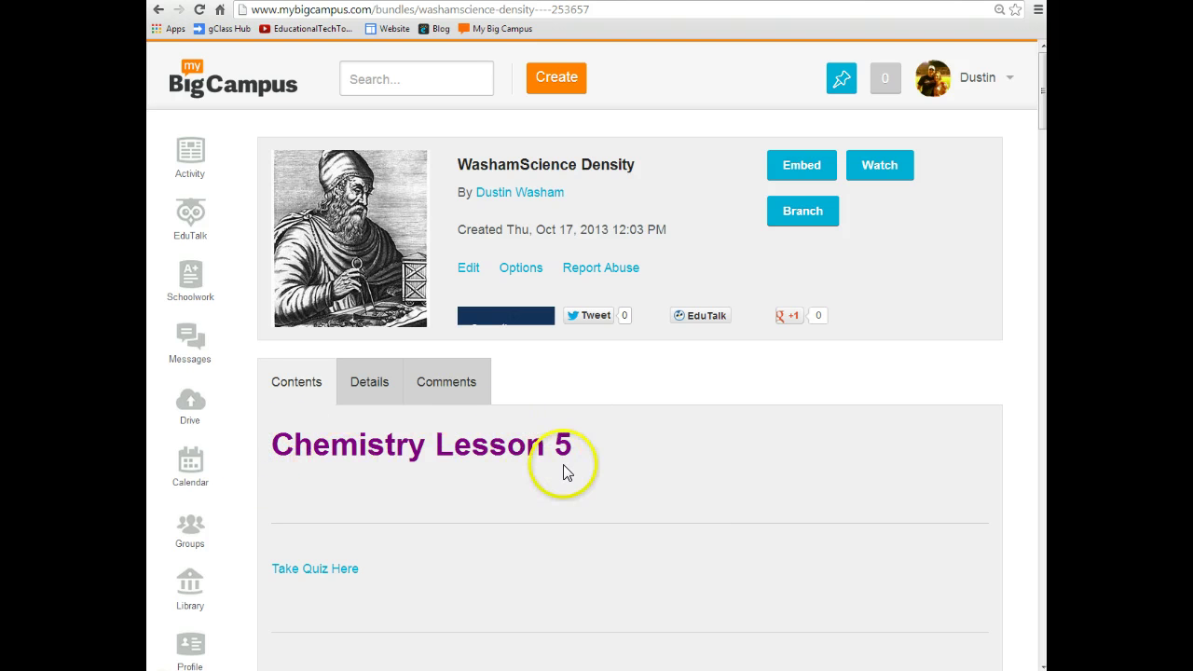
- Open Example Form through the Take Quiz Here link under Chemistry Lesson 5, review the completed answers and submit the response
{"action": "left_click", "coordinate": [316, 571]}
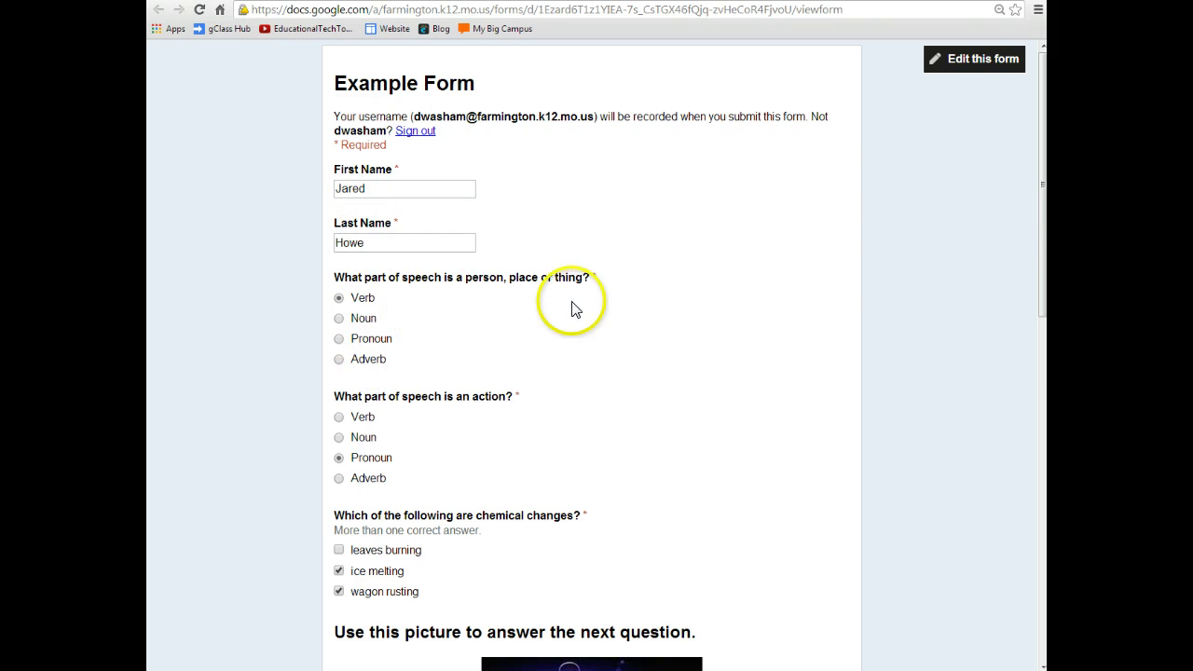
{"action": "scroll", "coordinate": [391, 444], "scroll_direction": "down", "scroll_amount": 5}
{"action": "scroll", "coordinate": [391, 445], "scroll_direction": "down", "scroll_amount": 3}
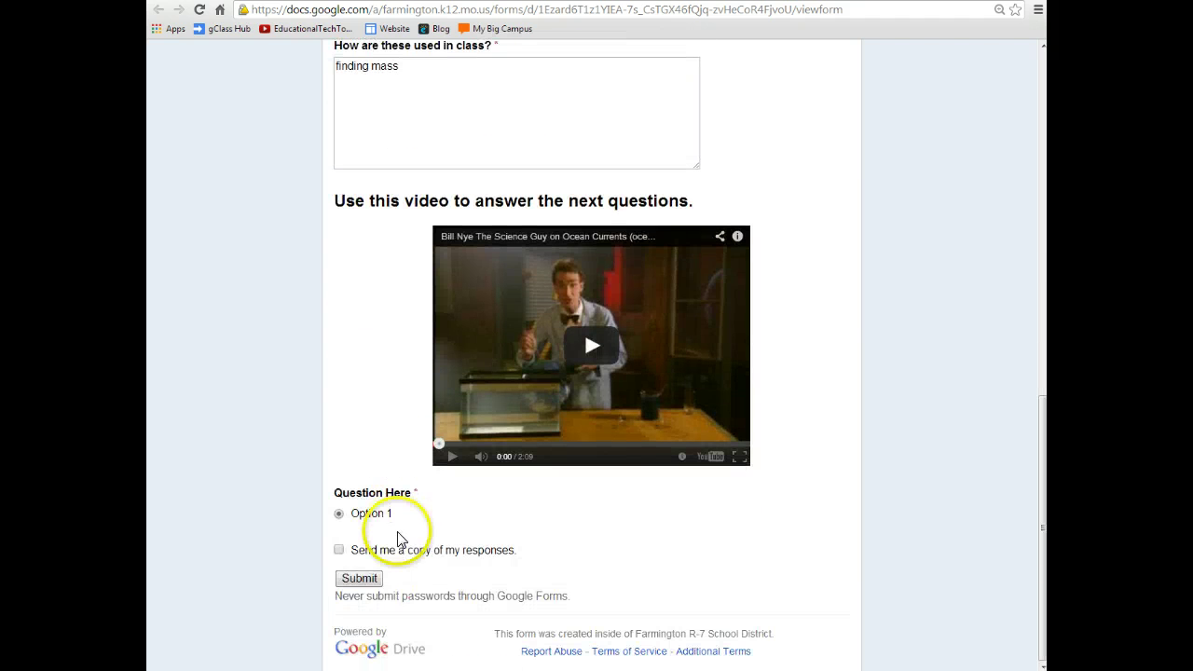
{"action": "scroll", "coordinate": [391, 474], "scroll_direction": "up", "scroll_amount": 5}
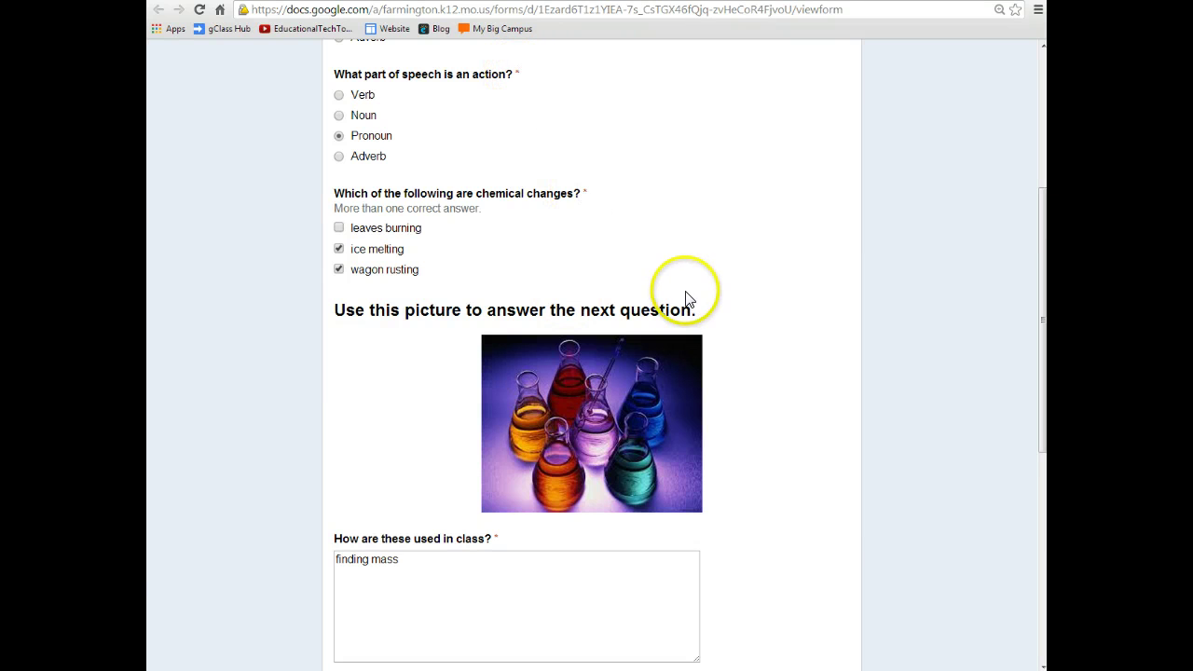
{"action": "scroll", "coordinate": [424, 527], "scroll_direction": "down", "scroll_amount": 2}
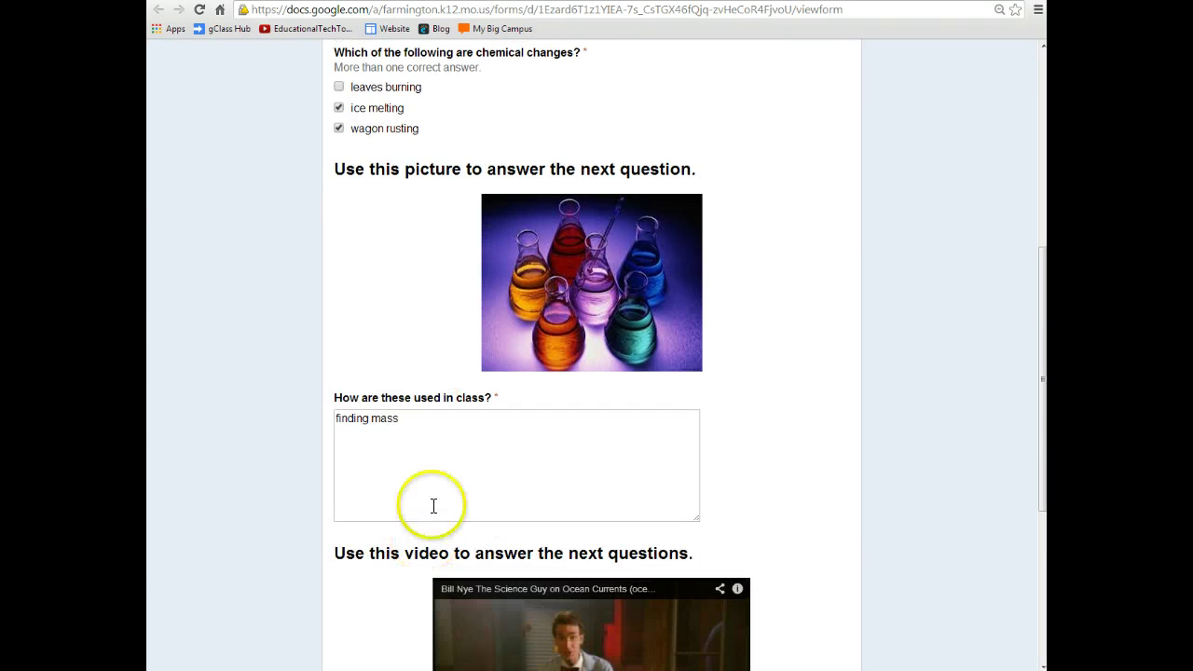
{"action": "scroll", "coordinate": [496, 400], "scroll_direction": "down", "scroll_amount": 2}
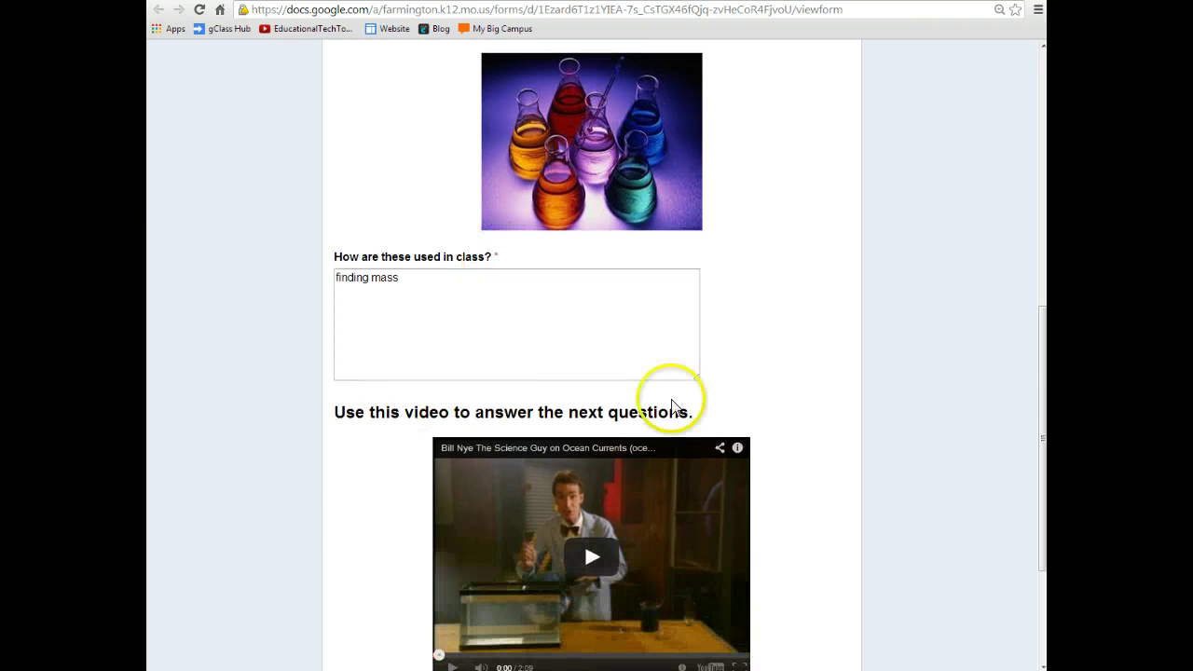
{"action": "scroll", "coordinate": [354, 522], "scroll_direction": "down", "scroll_amount": 3}
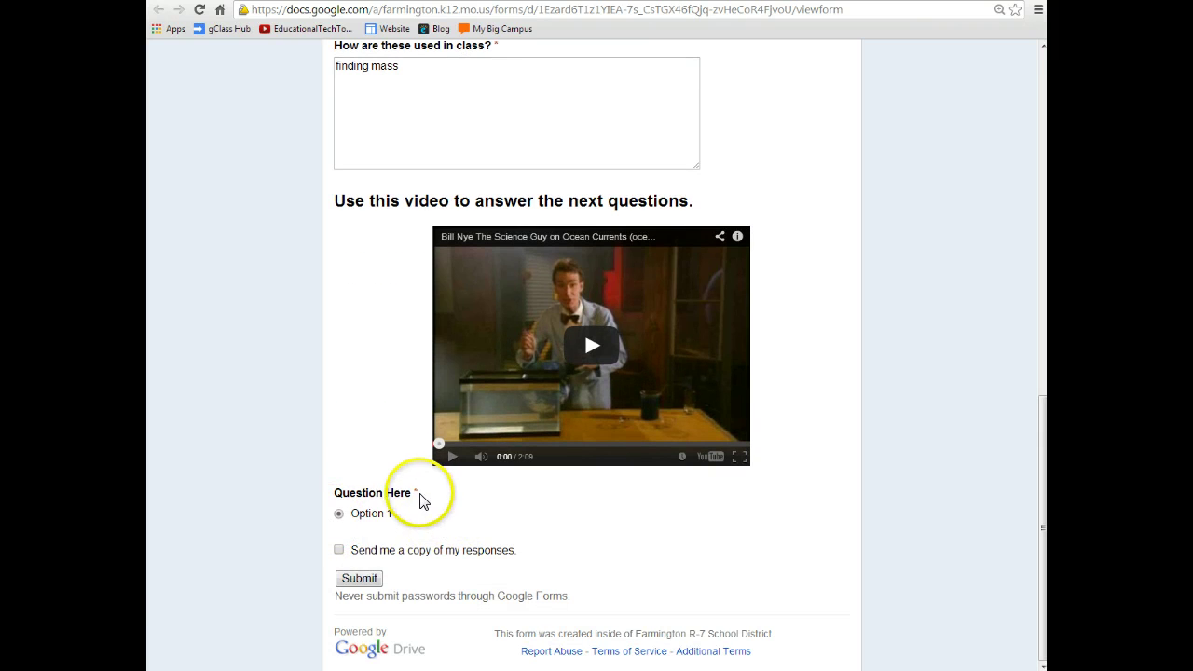
{"action": "left_click", "coordinate": [360, 580]}
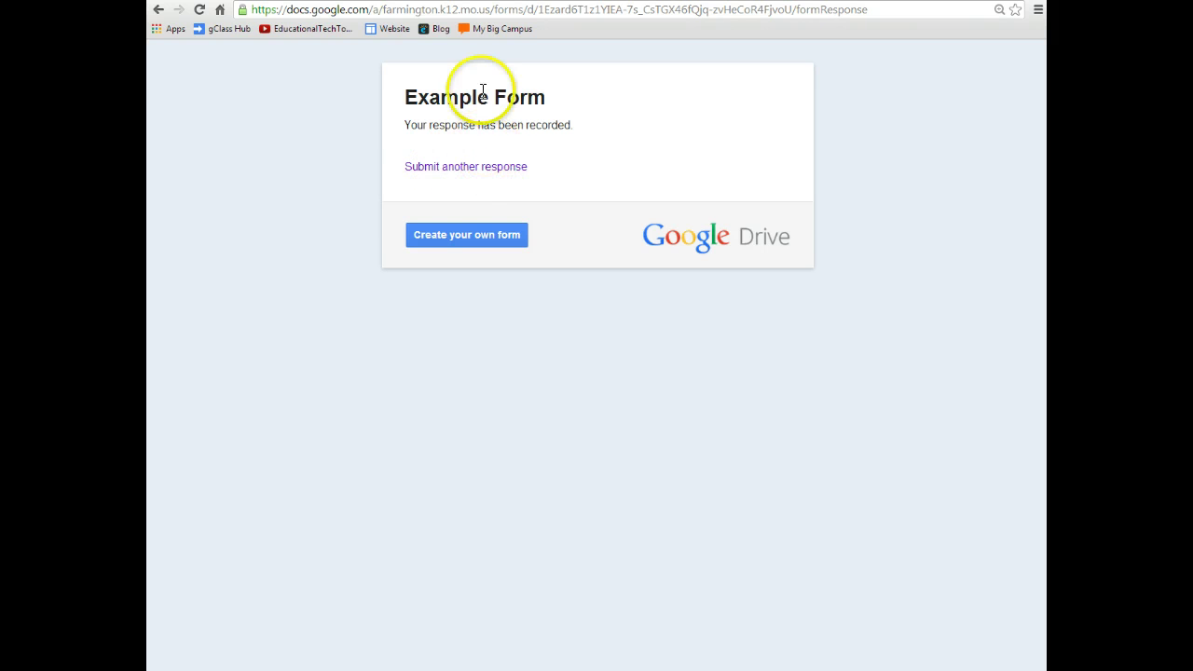
- Return to the Example Form editor and open the form's collected responses
{"action": "key", "text": "ctrl+shift+Tab"}
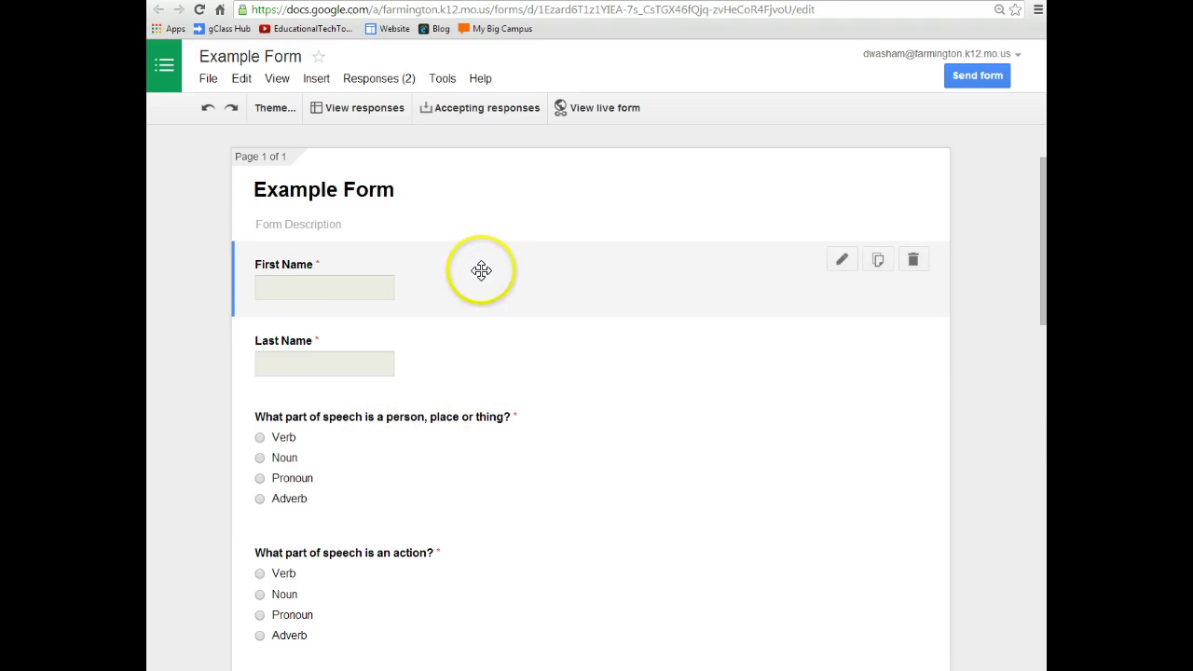
{"action": "left_click", "coordinate": [352, 108]}
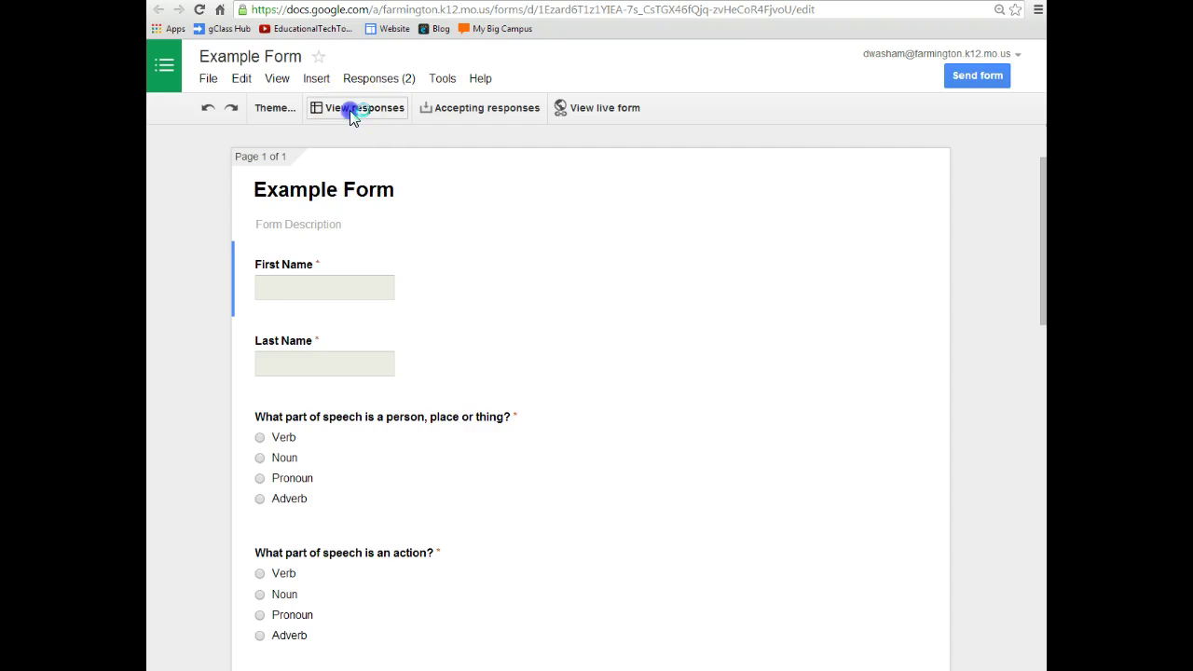